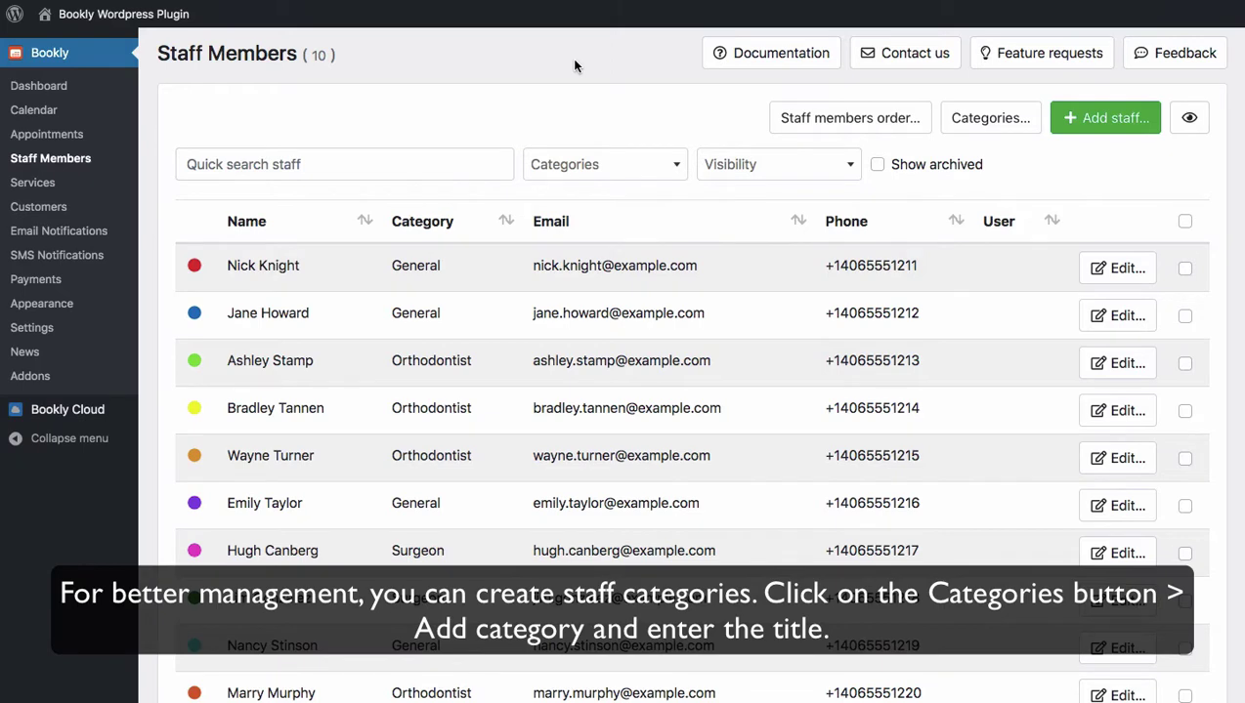
Add a staff category titled "New" and save the category list.
left_click(1022, 124)
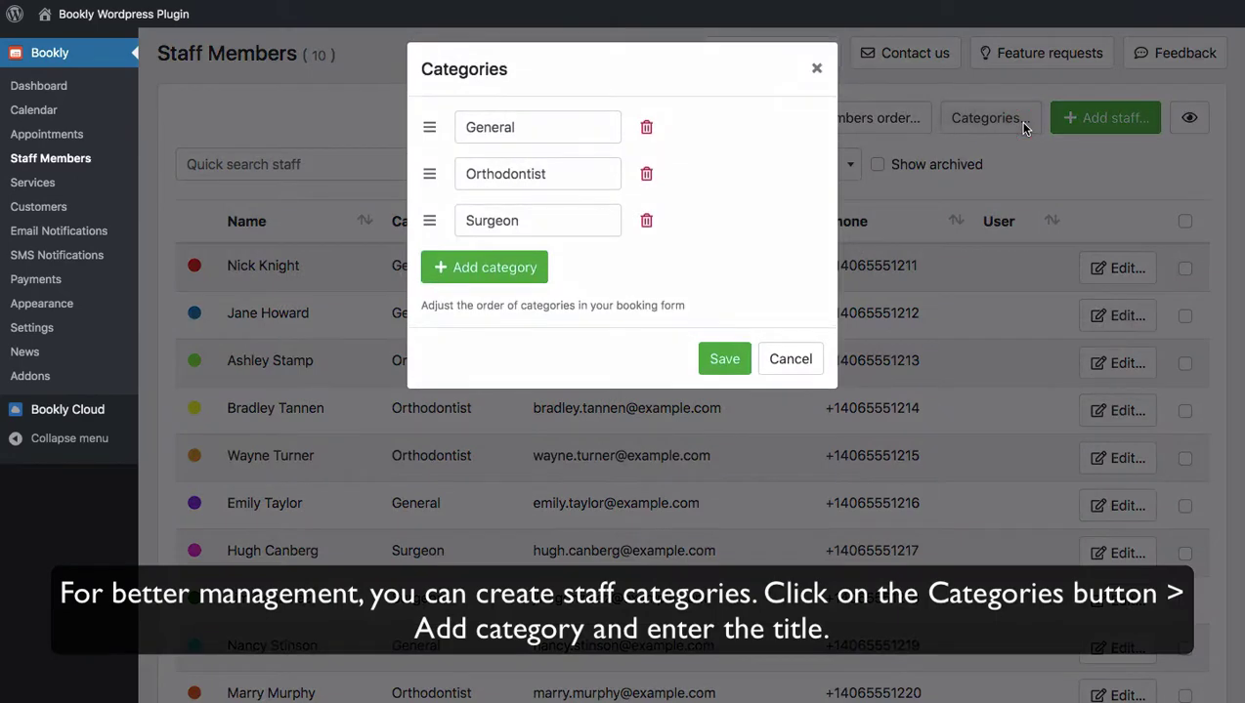
left_click(535, 270)
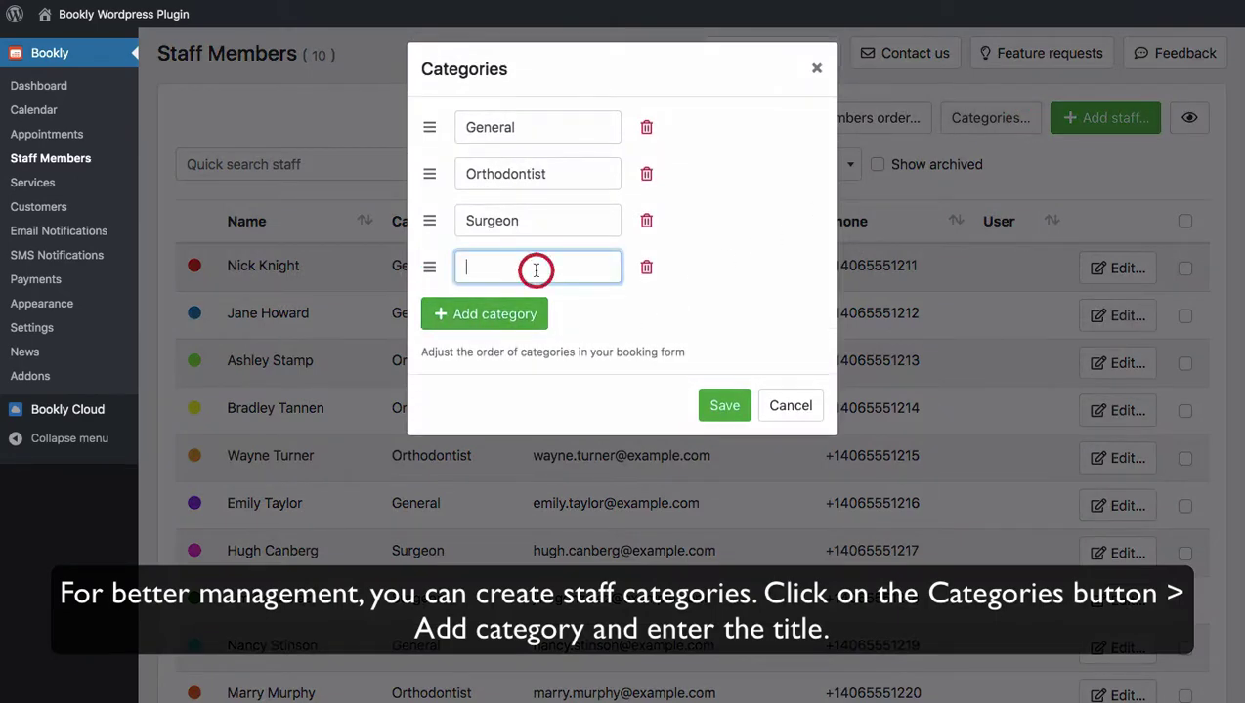
type("New")
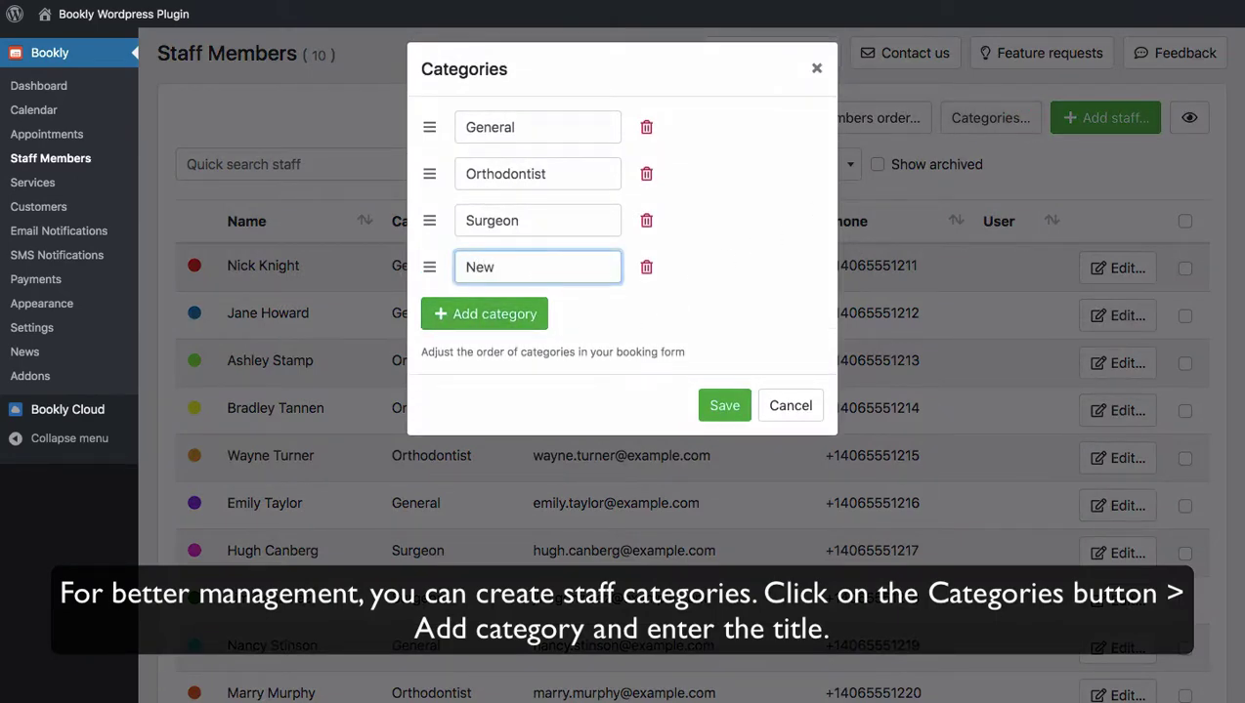
left_click(724, 405)
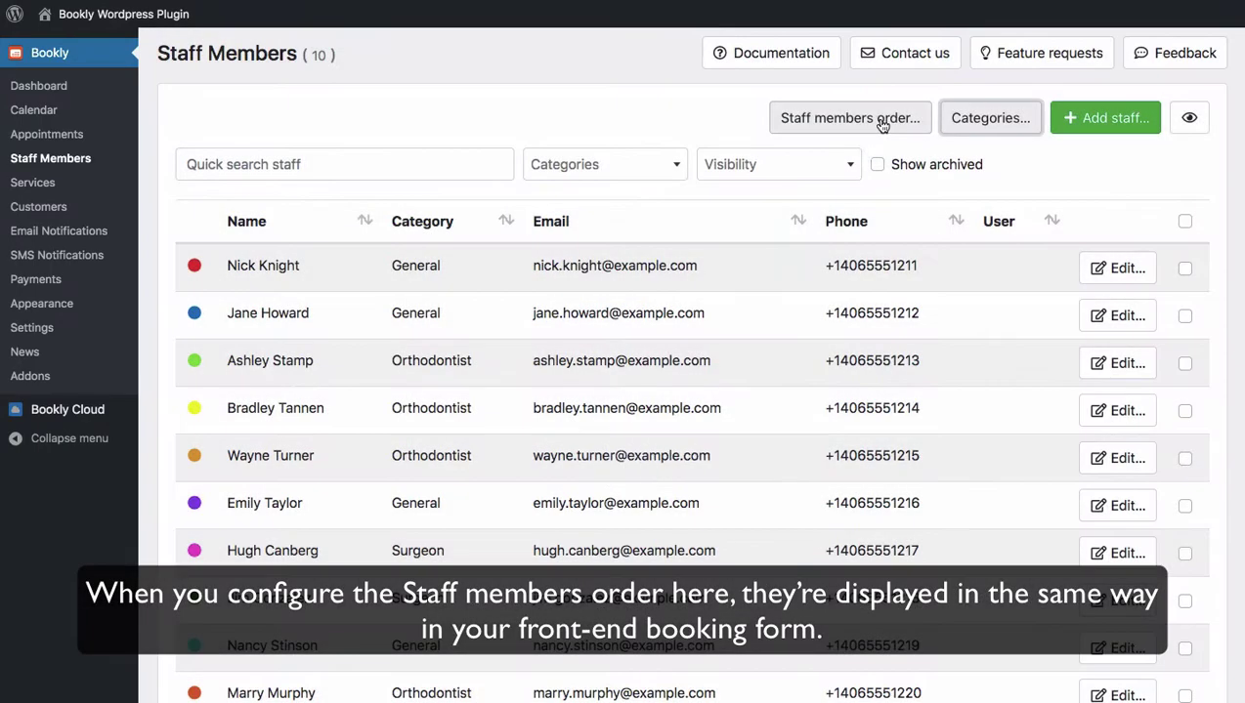
Move the sixth staff member up to second place in the staff members order and save it.
left_click(879, 119)
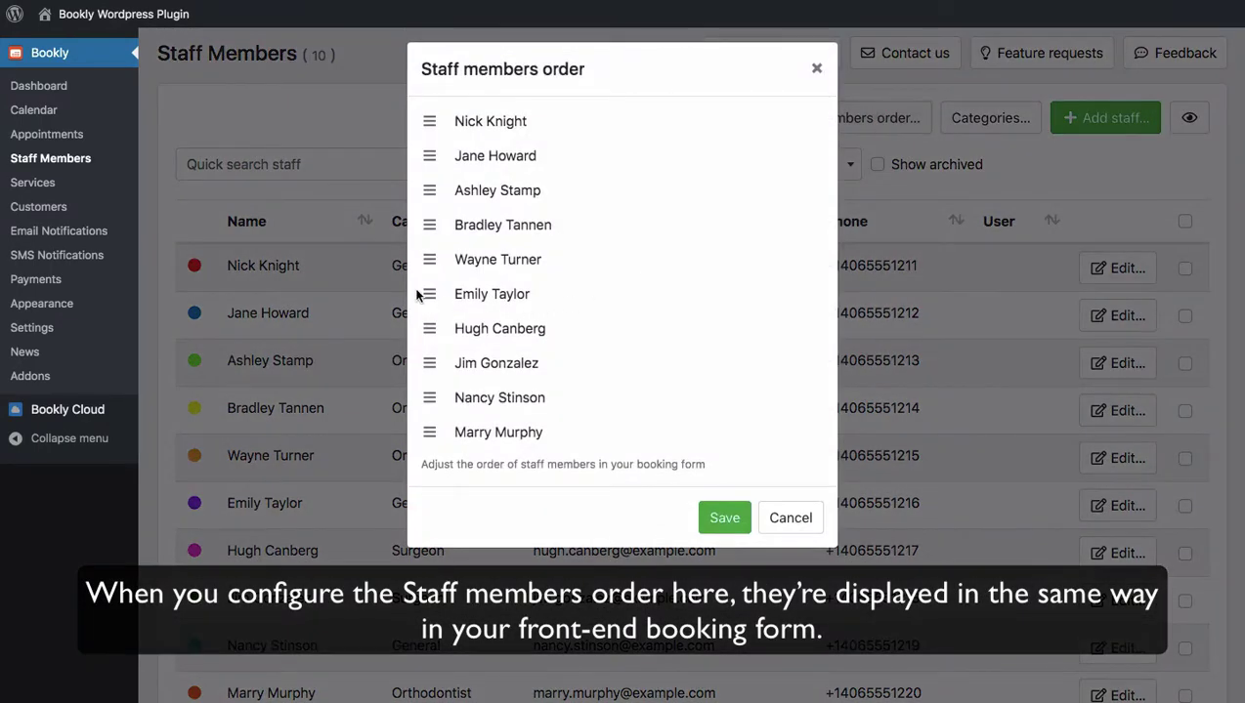
left_click_drag(427, 294, 420, 157)
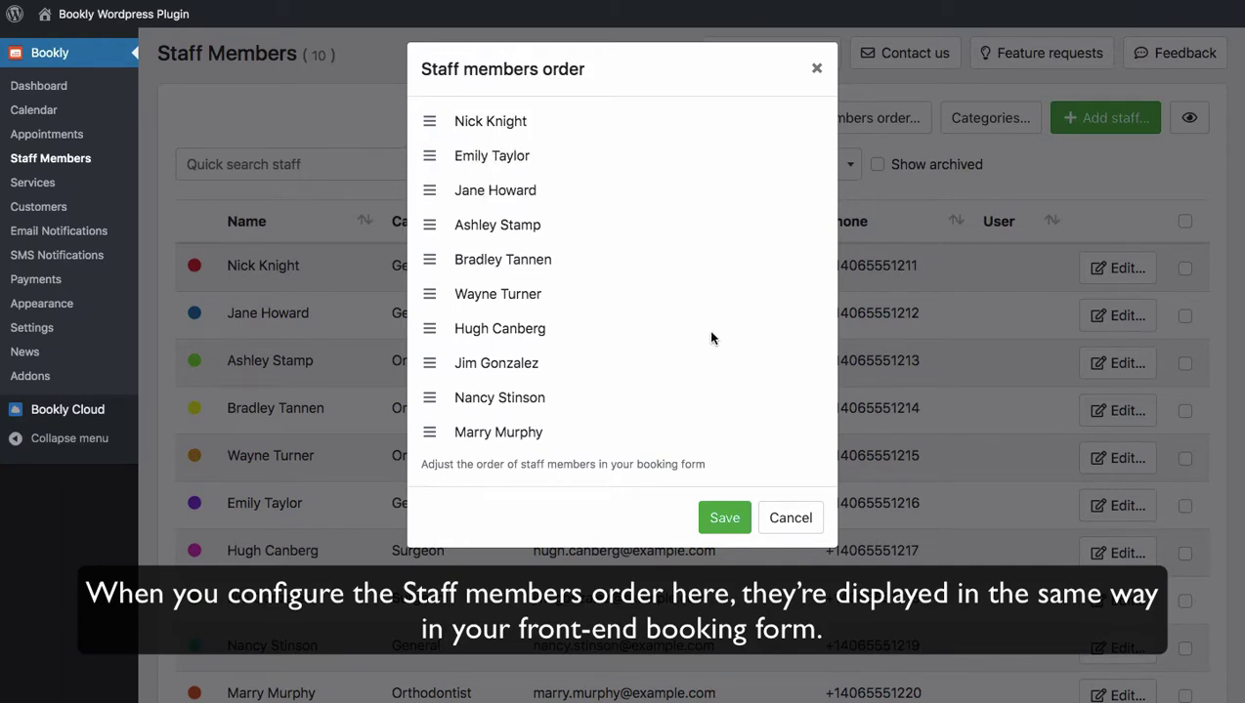
left_click(723, 519)
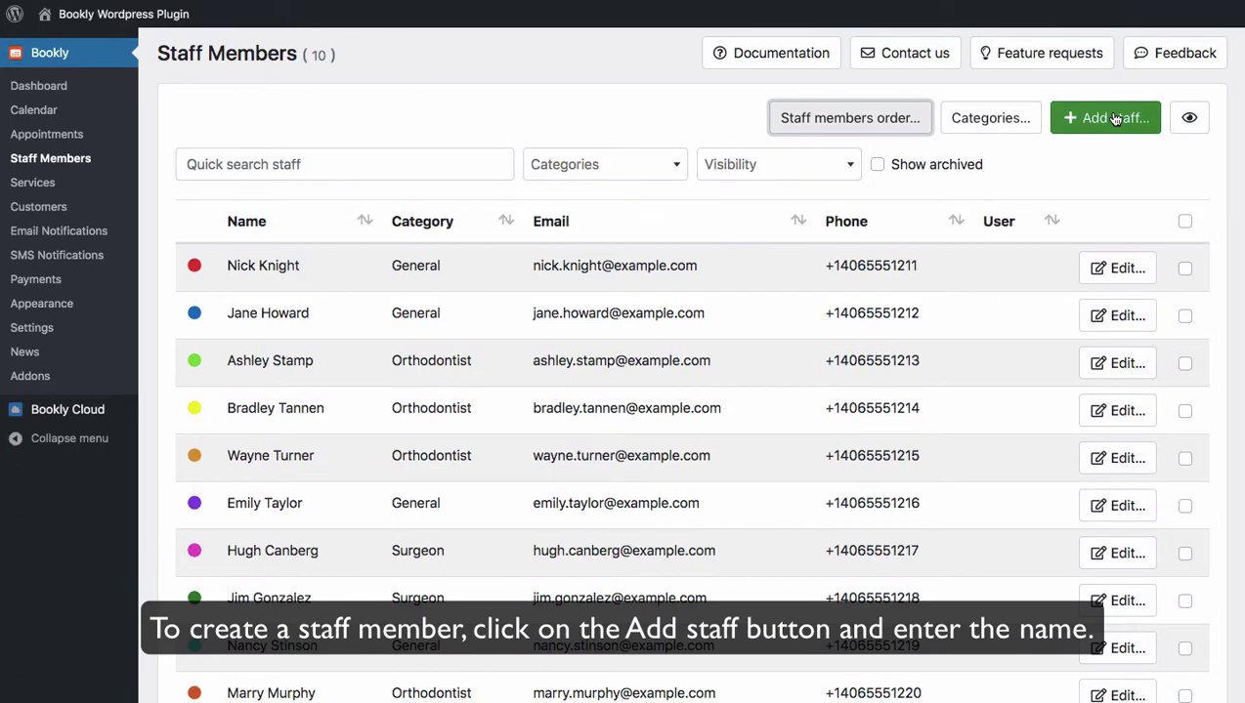
Start creating a staff member with the full name "New staff".
left_click(1111, 118)
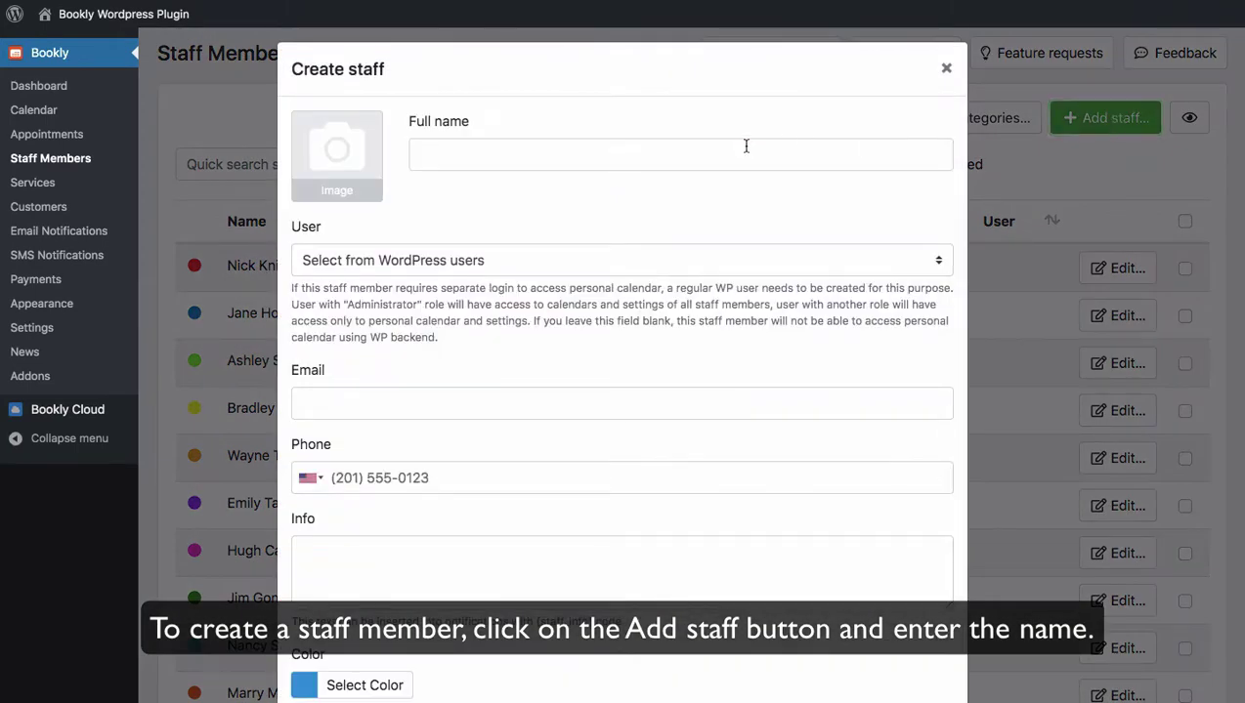
left_click(745, 148)
type("New staff")
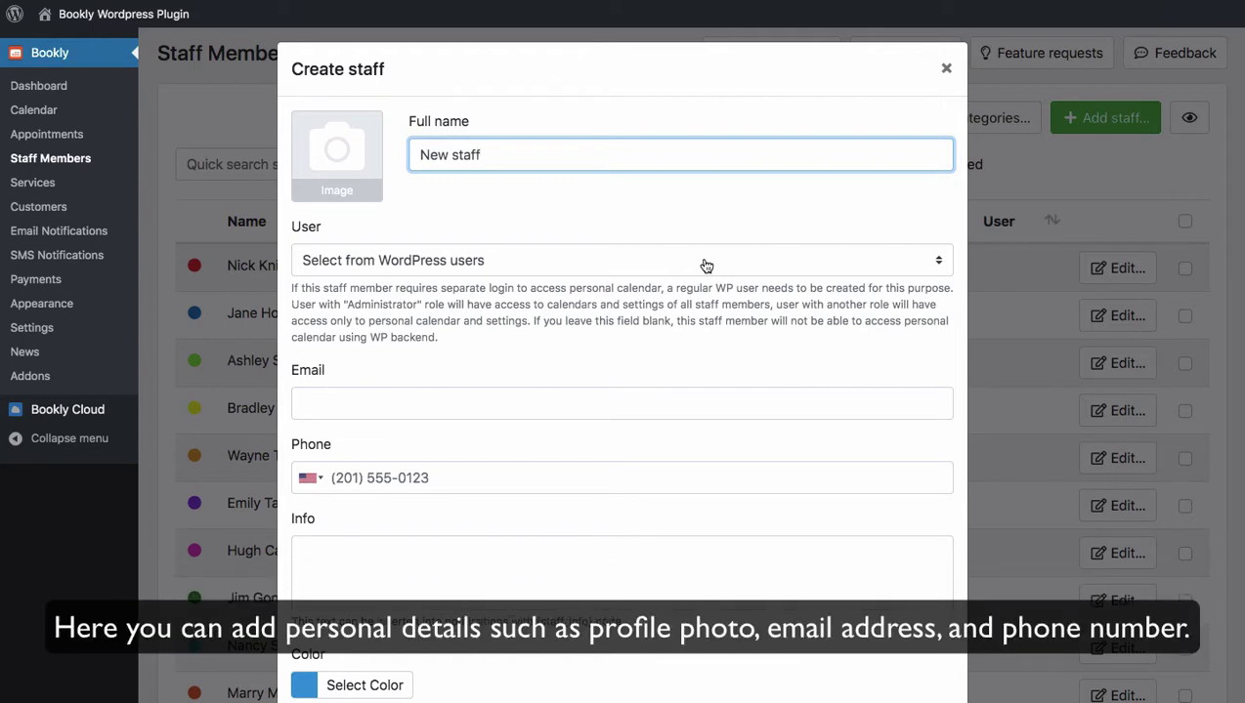
left_click(588, 408)
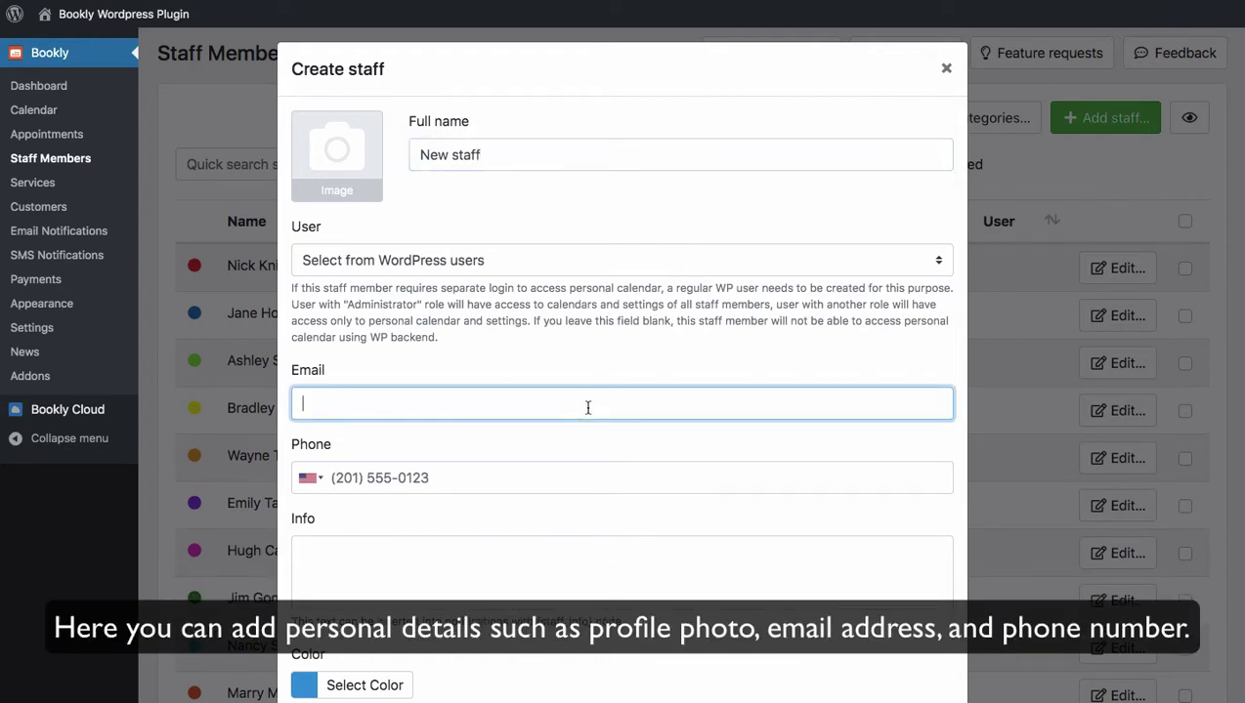
left_click(564, 481)
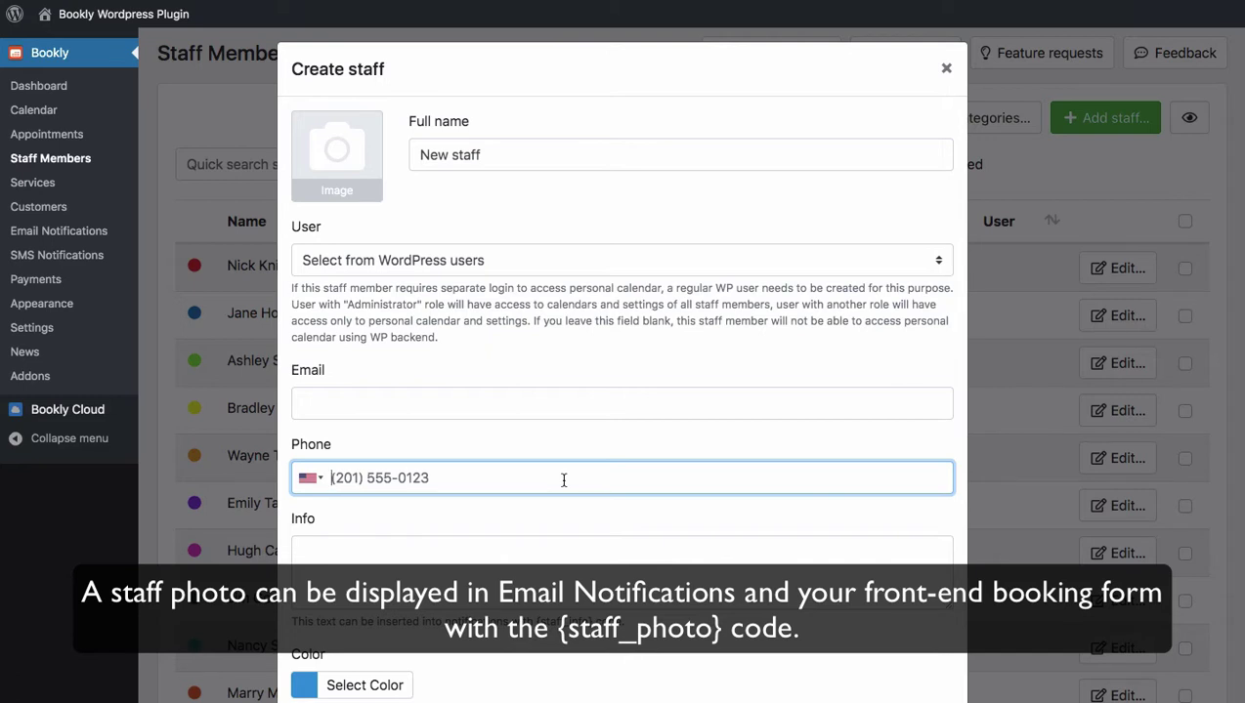
scroll(564, 480, "down", 3)
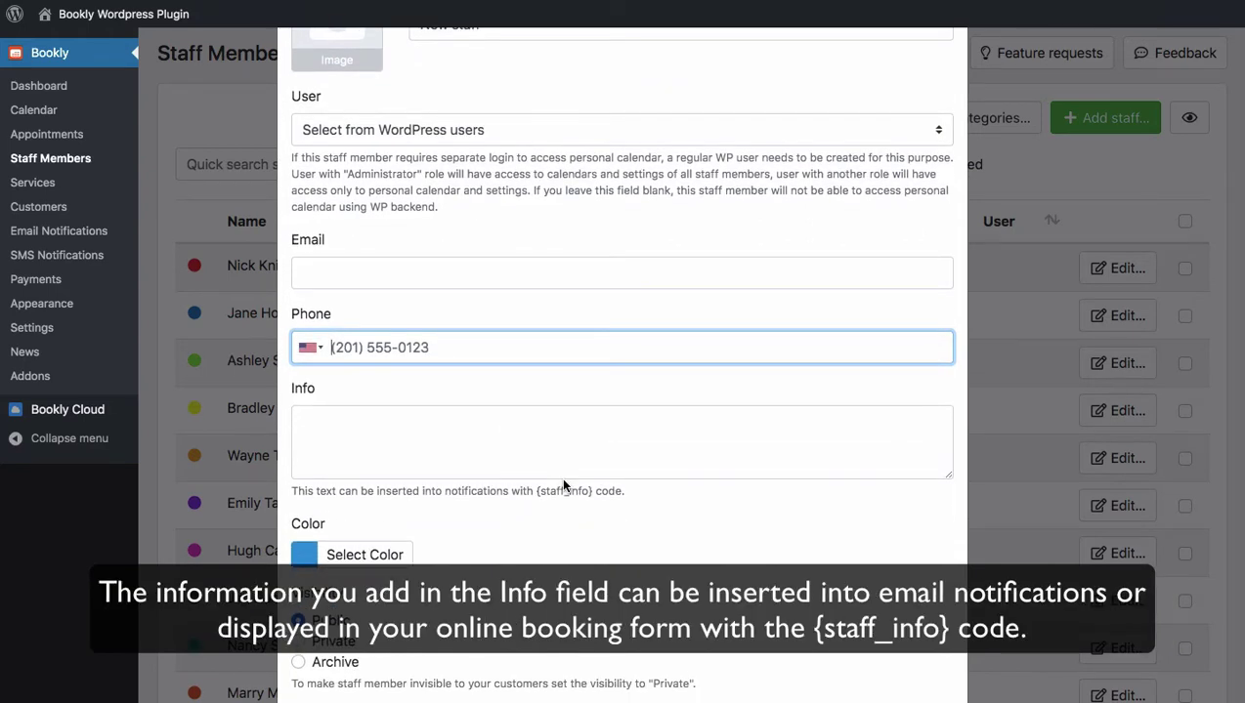
left_click(550, 442)
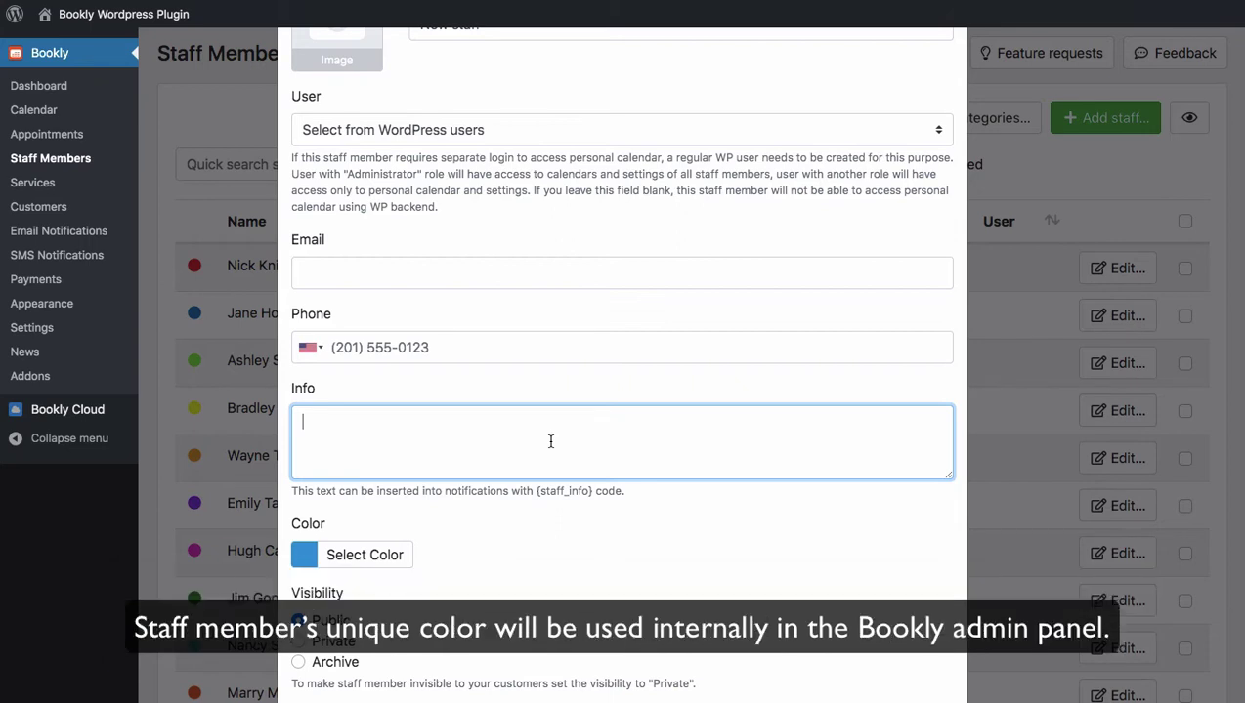
Give the new staff member the orange color #dd9933, set the visibility to Private, and save the record.
scroll(550, 441, "down", 3)
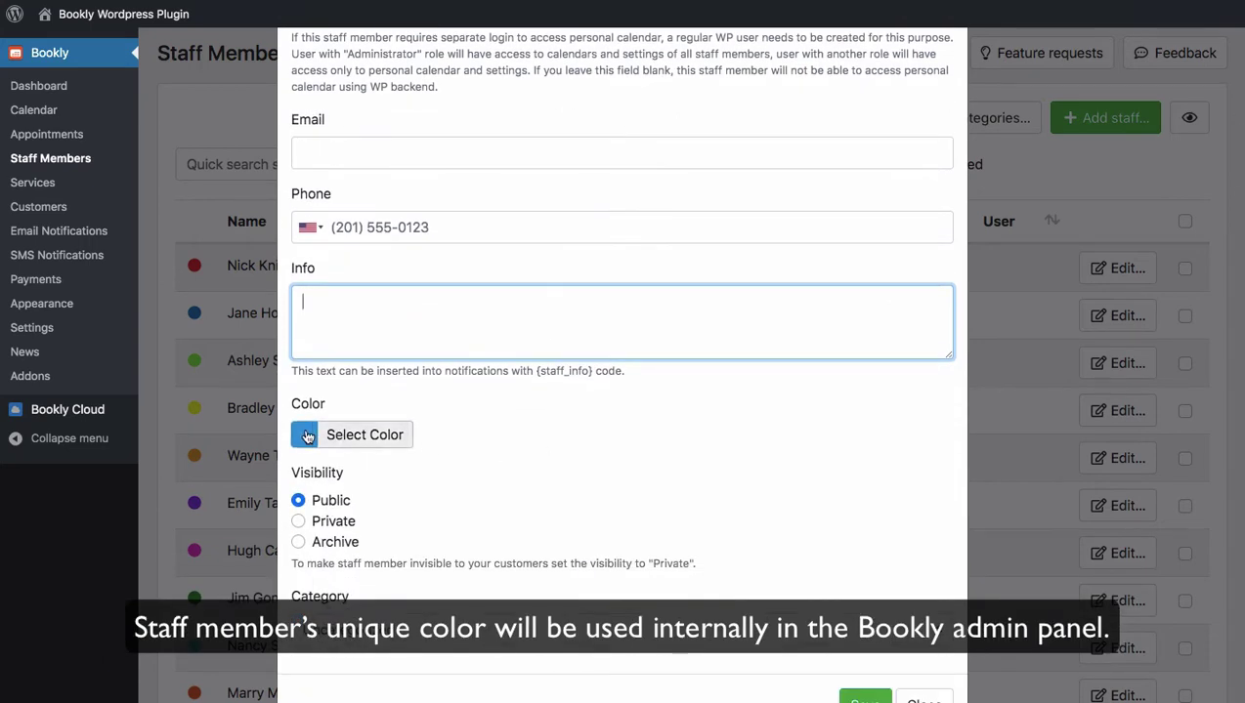
left_click(338, 434)
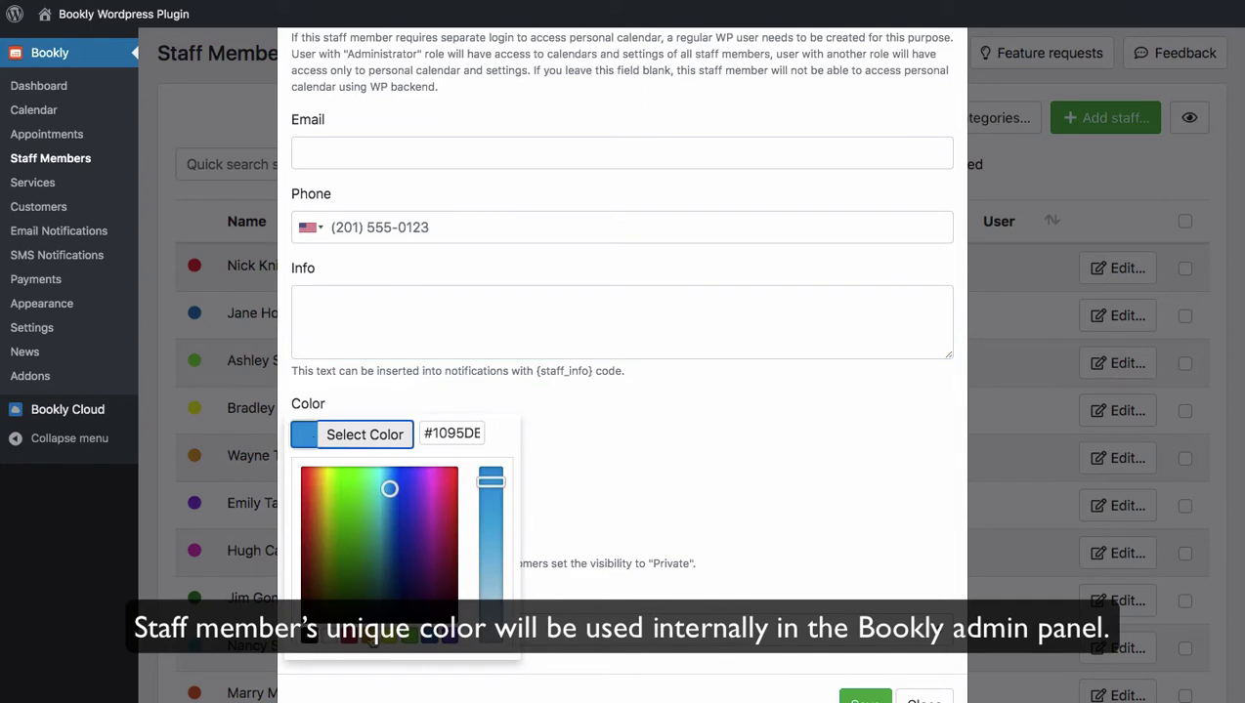
left_click(370, 636)
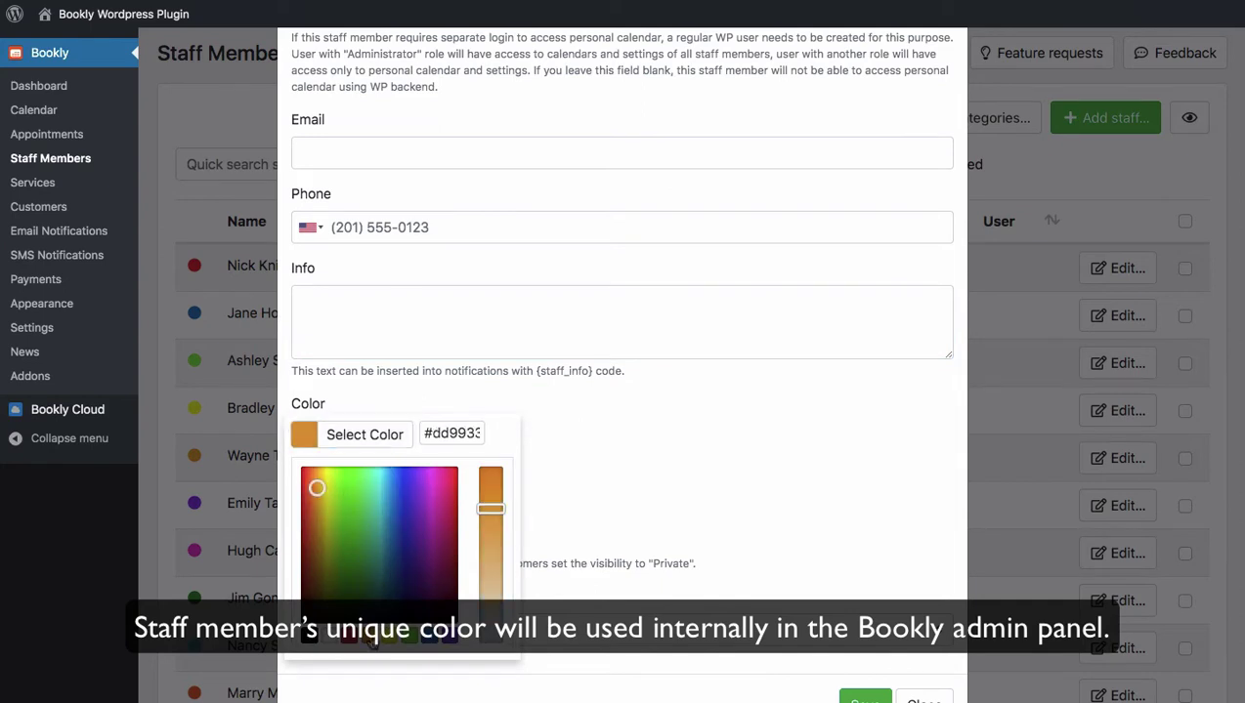
left_click(595, 470)
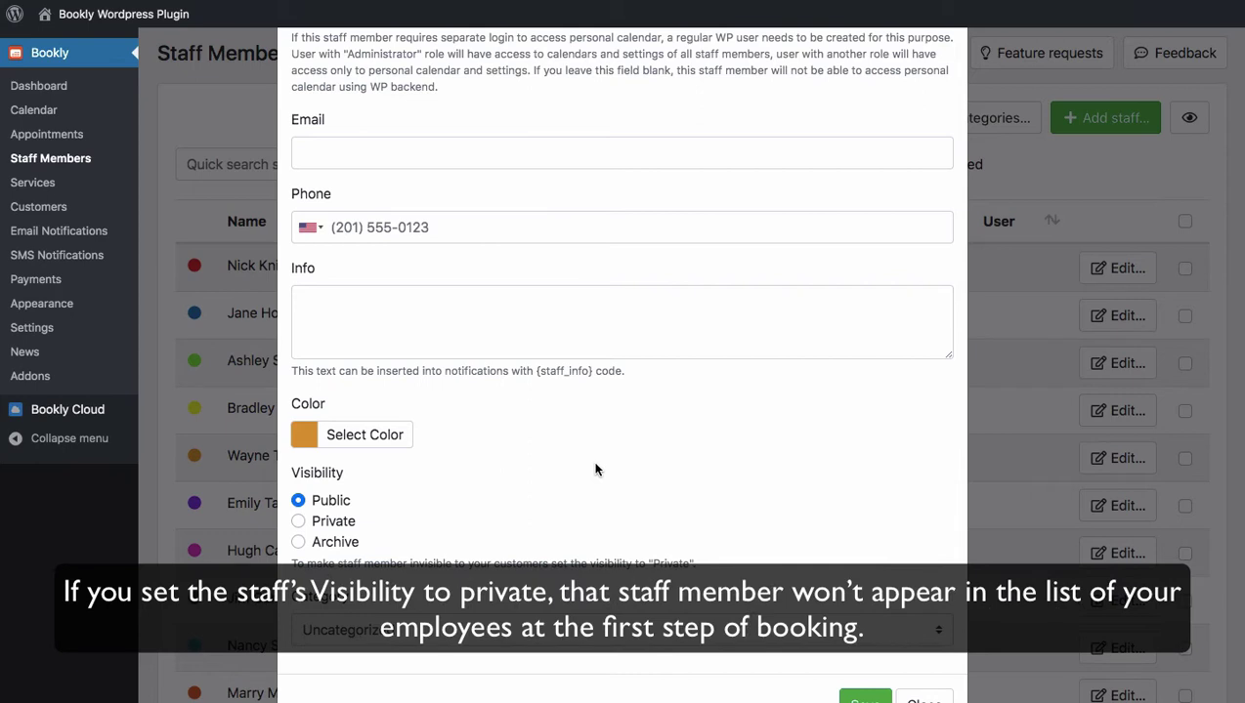
left_click(301, 522)
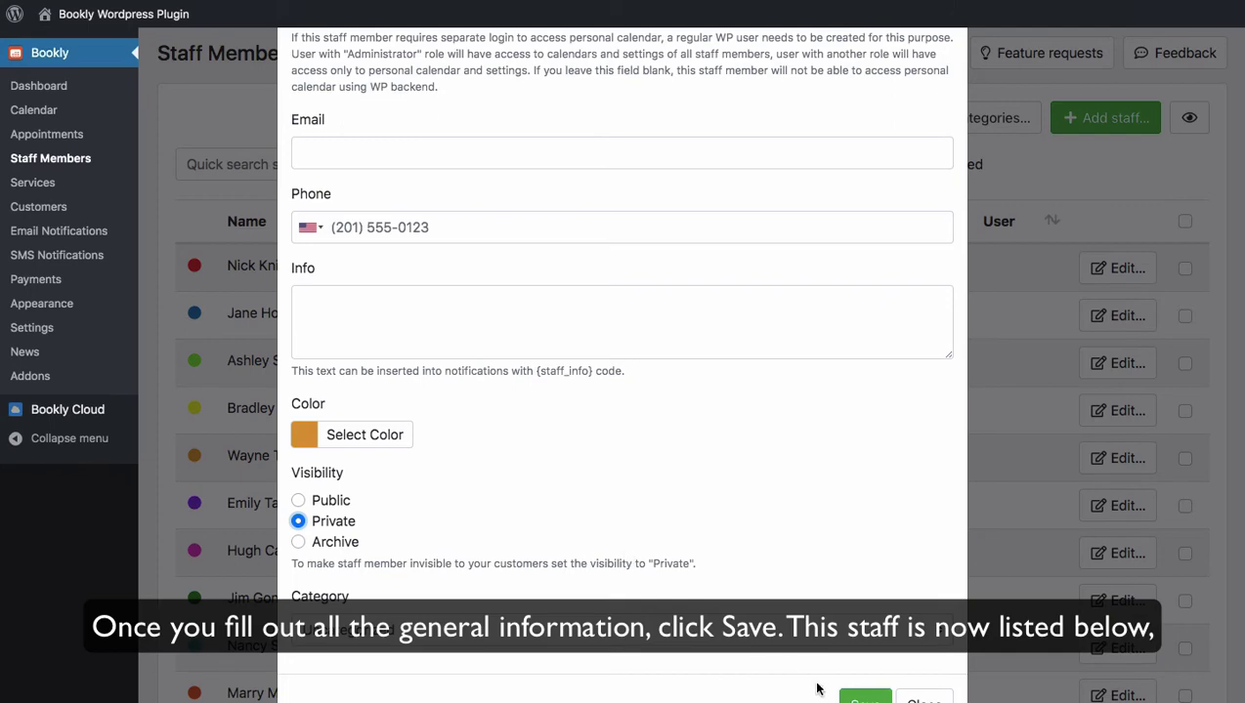
left_click(862, 699)
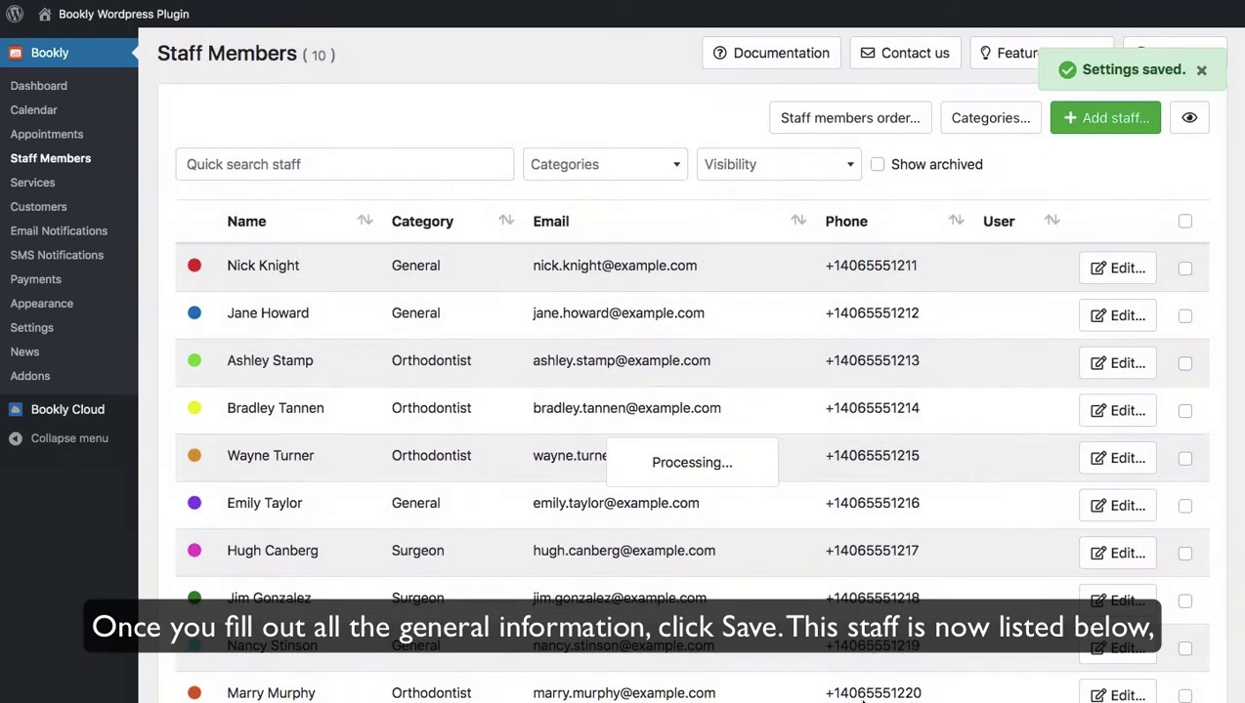
Open the "New staff" record for editing and limit its working hours per day to 7 h.
scroll(975, 433, "down", 3)
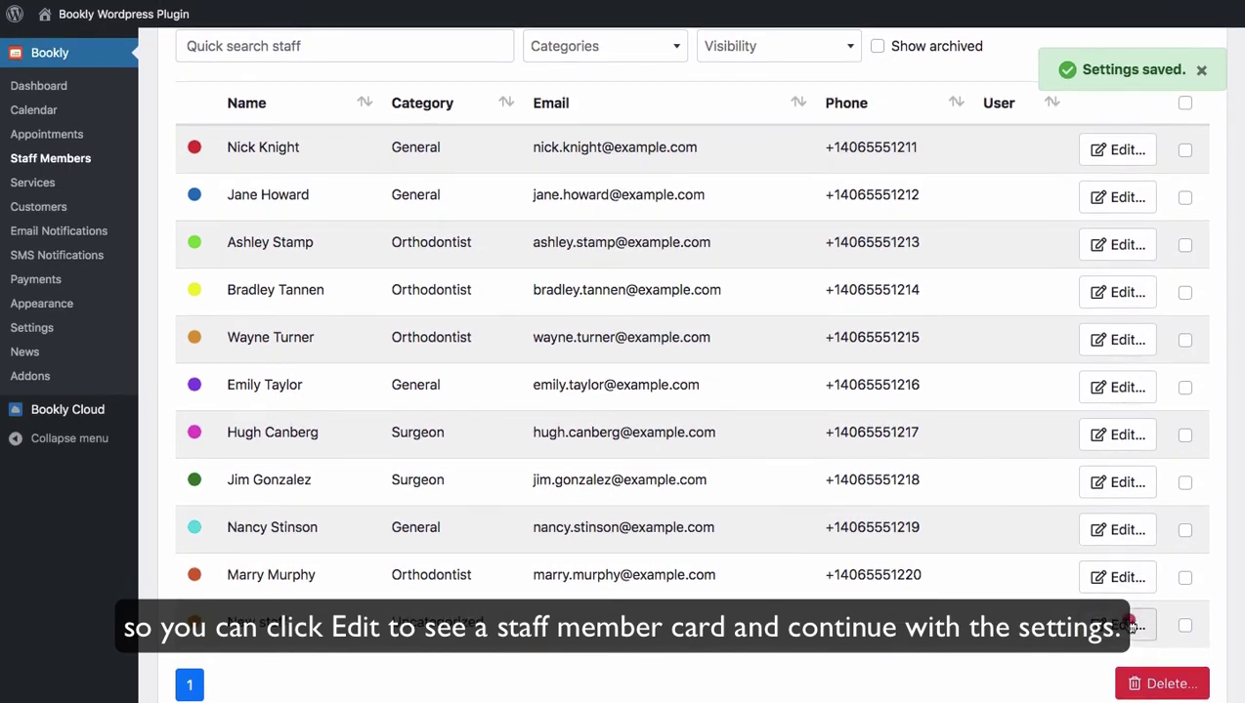
left_click(1124, 622)
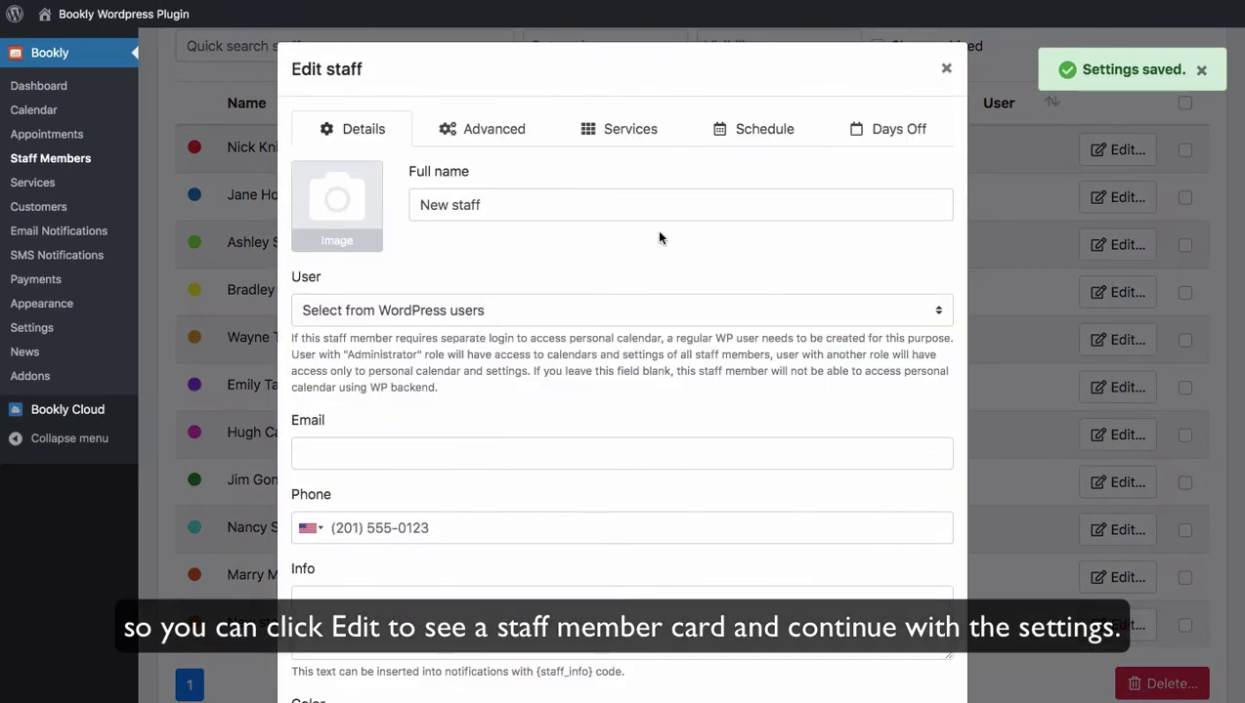
left_click(500, 136)
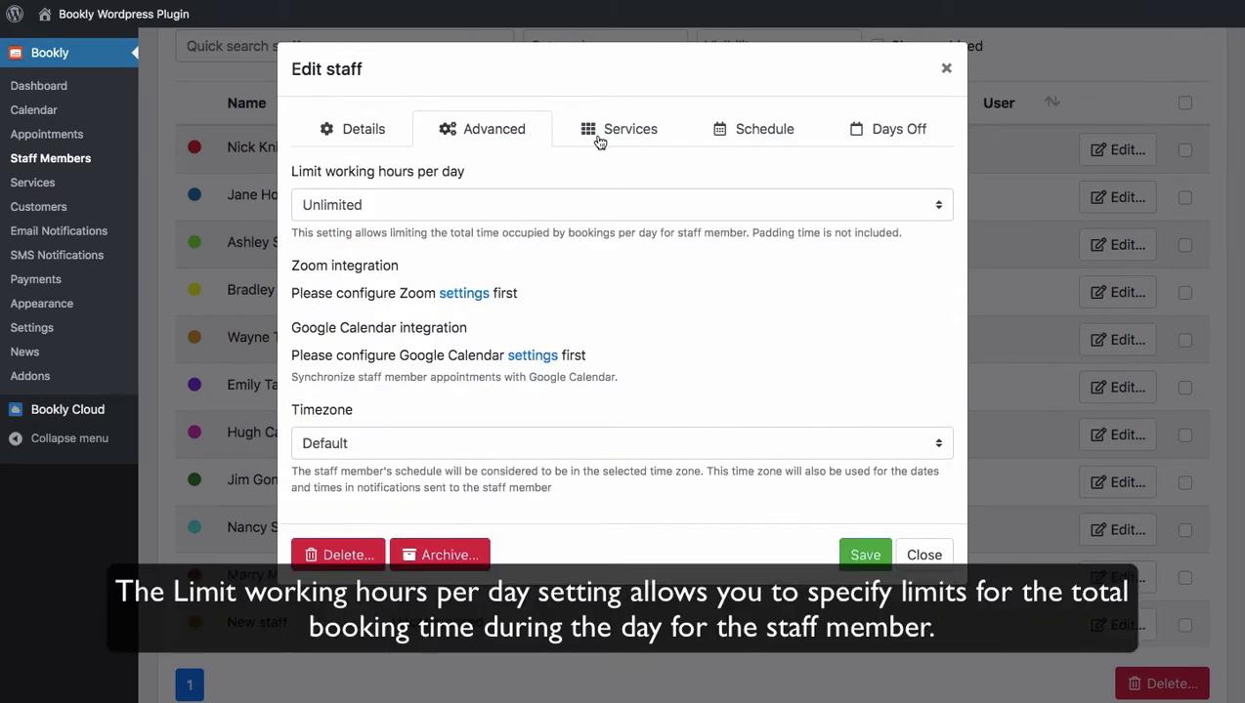
left_click(752, 211)
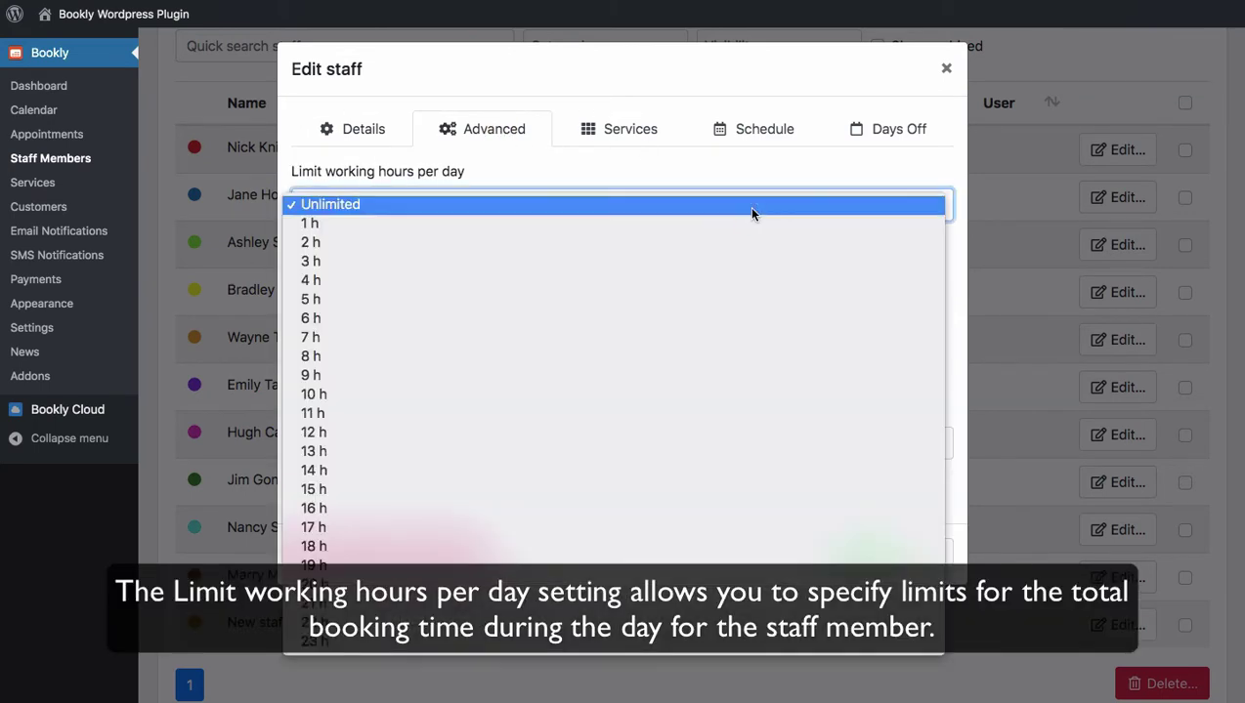
left_click(731, 341)
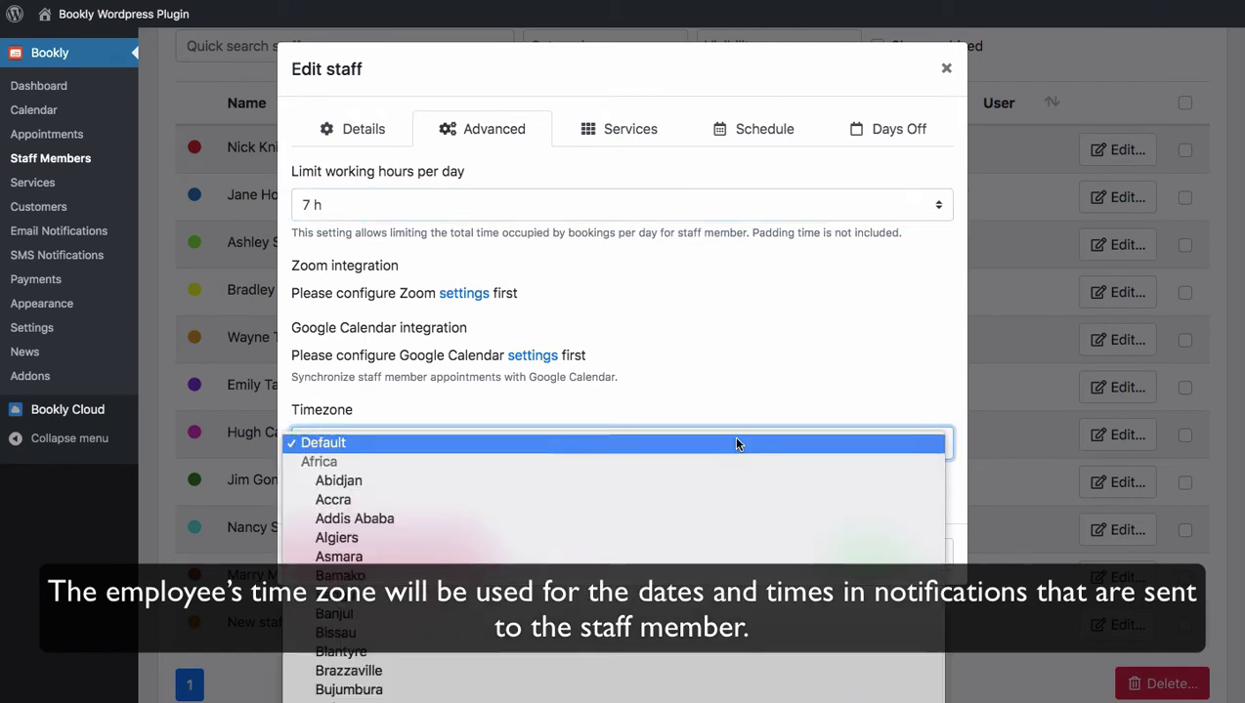
left_click(735, 443)
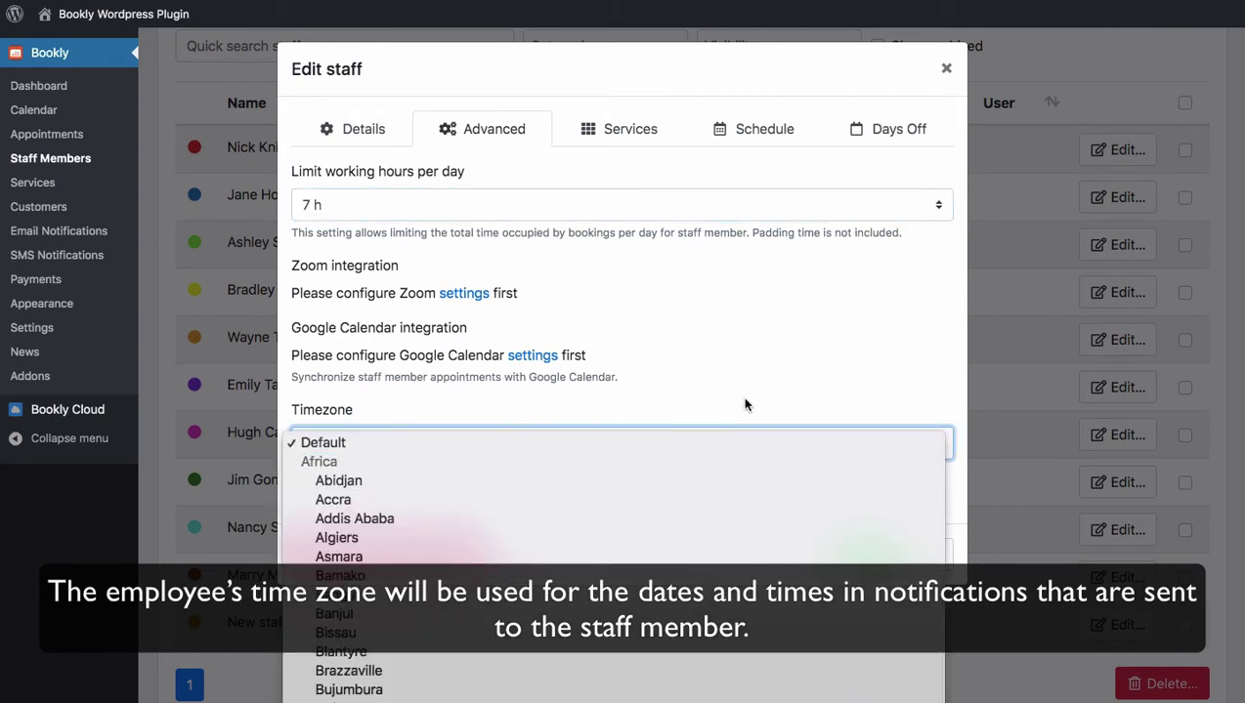
left_click(746, 404)
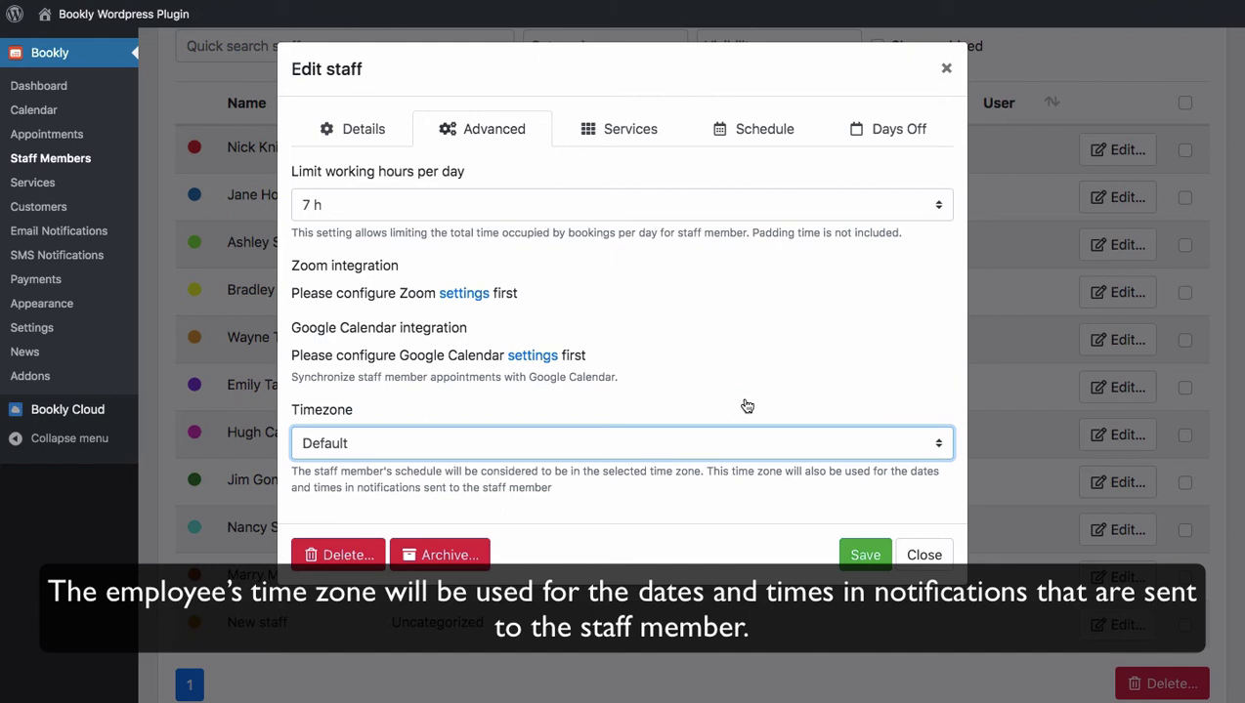
Assign the Crown and Bridge and Teeth Whitening services to the "New staff" member.
left_click(630, 133)
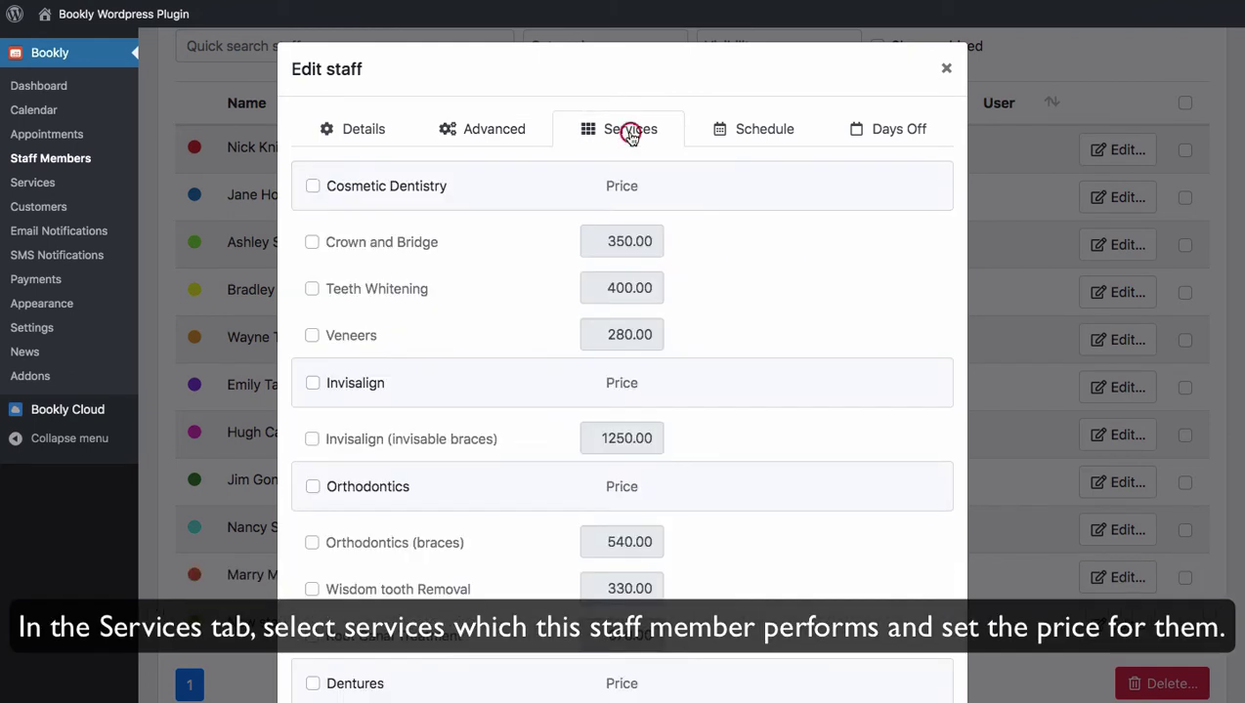
left_click(311, 243)
left_click(312, 289)
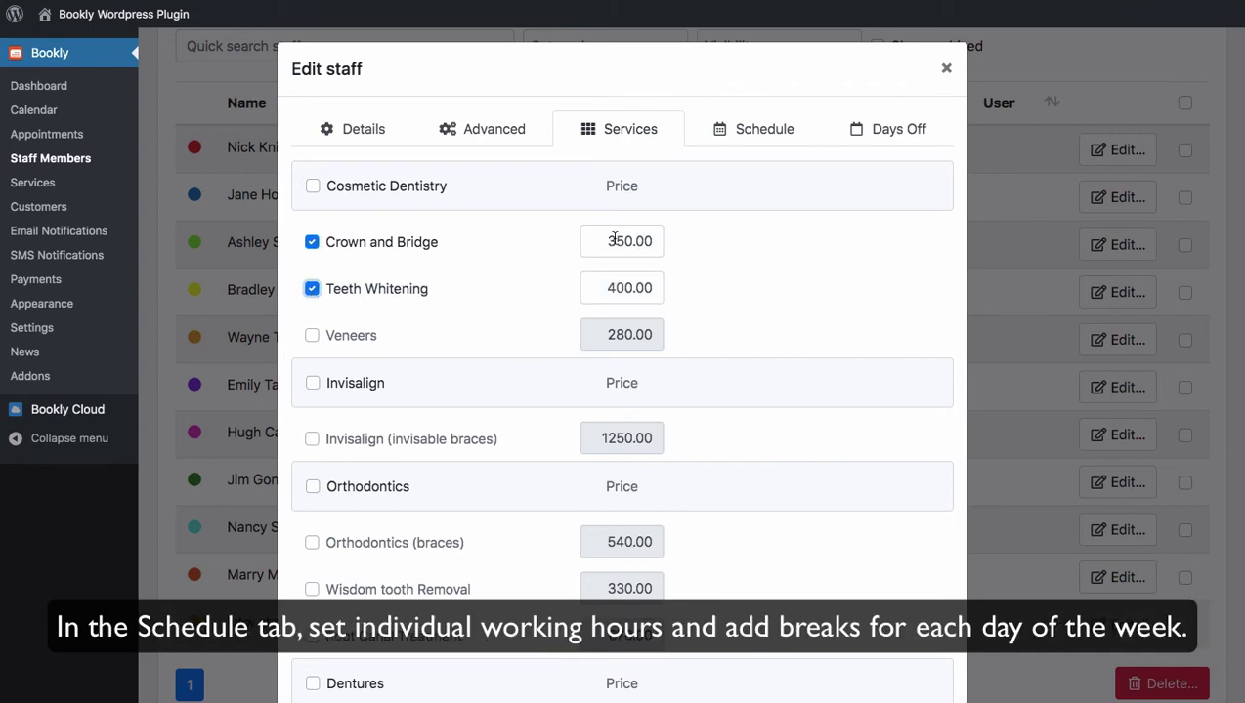
Mark March 12 and 13, 2021 as non-working days for the "New staff" member, repeating every year.
left_click(761, 134)
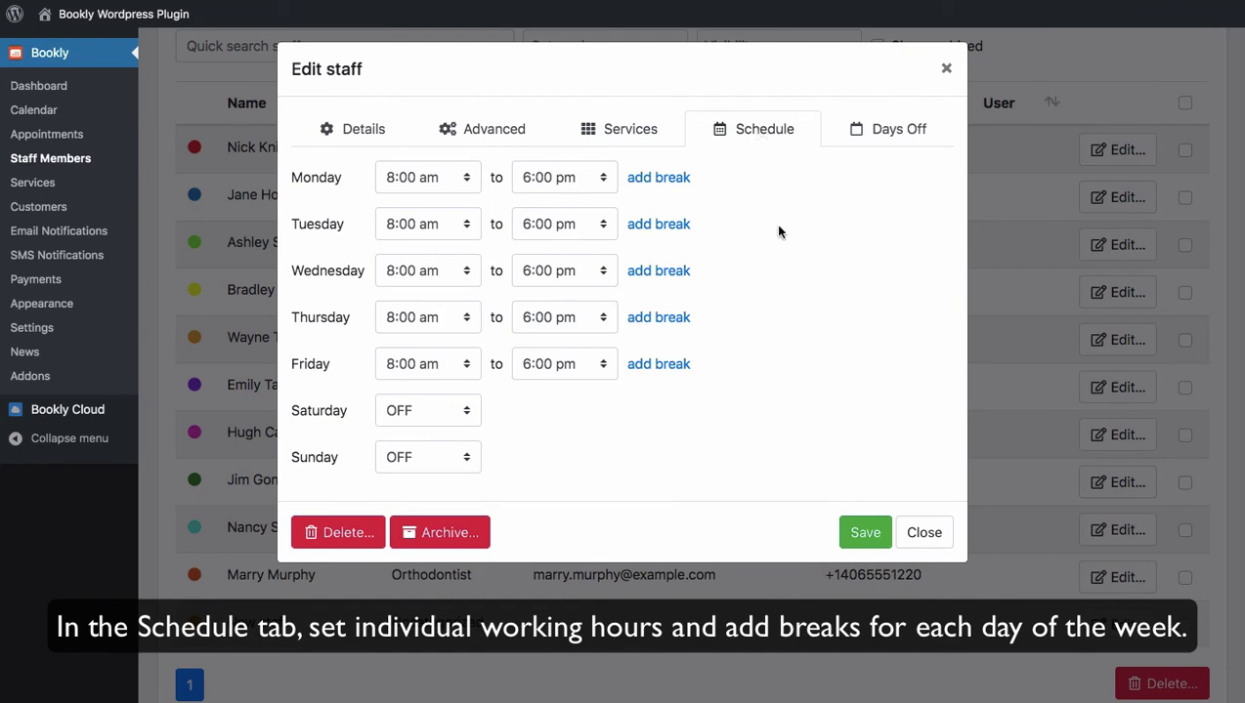
left_click(884, 131)
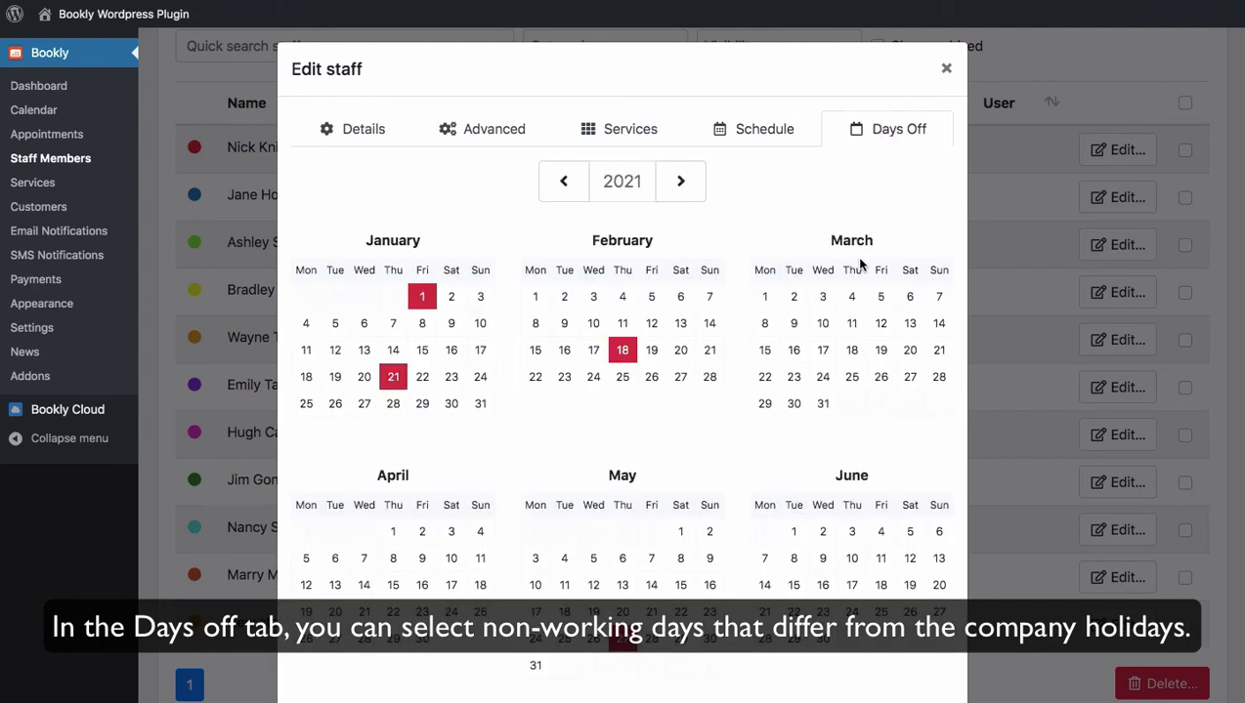
left_click_drag(880, 324, 908, 326)
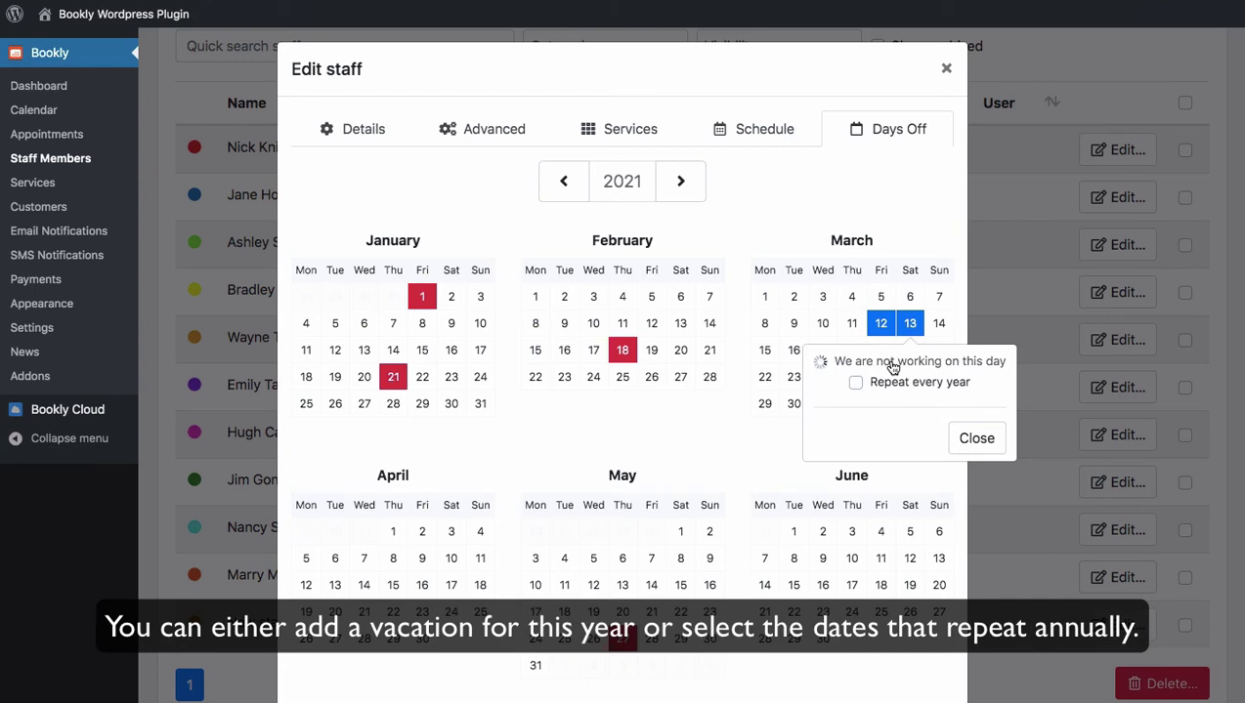
left_click(891, 365)
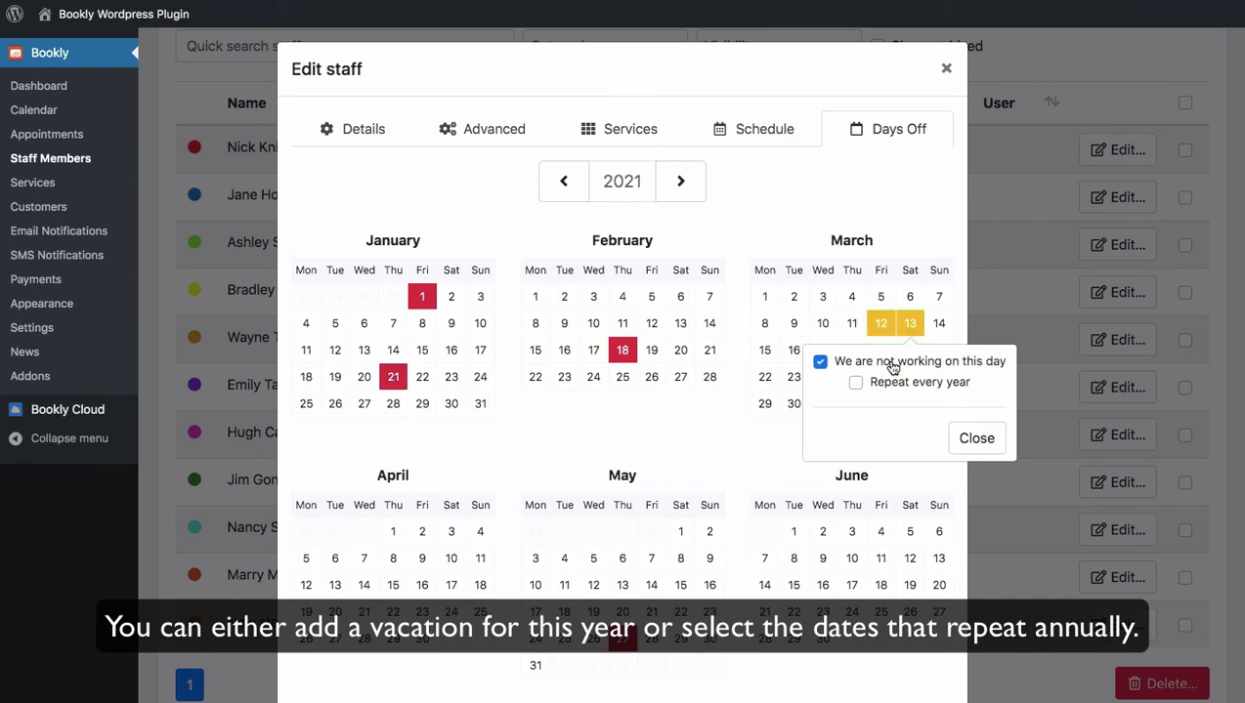
left_click(856, 383)
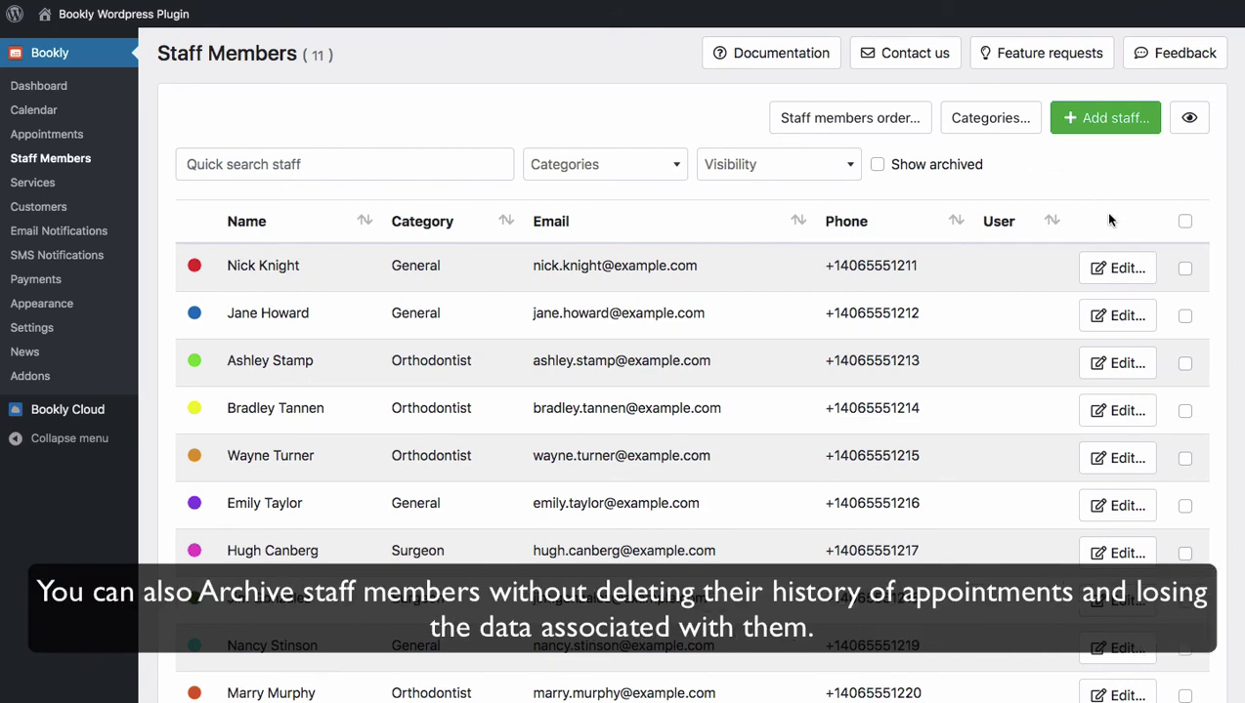
Set the visibility of the first staff member in the list to Archive and save the record.
left_click(1141, 273)
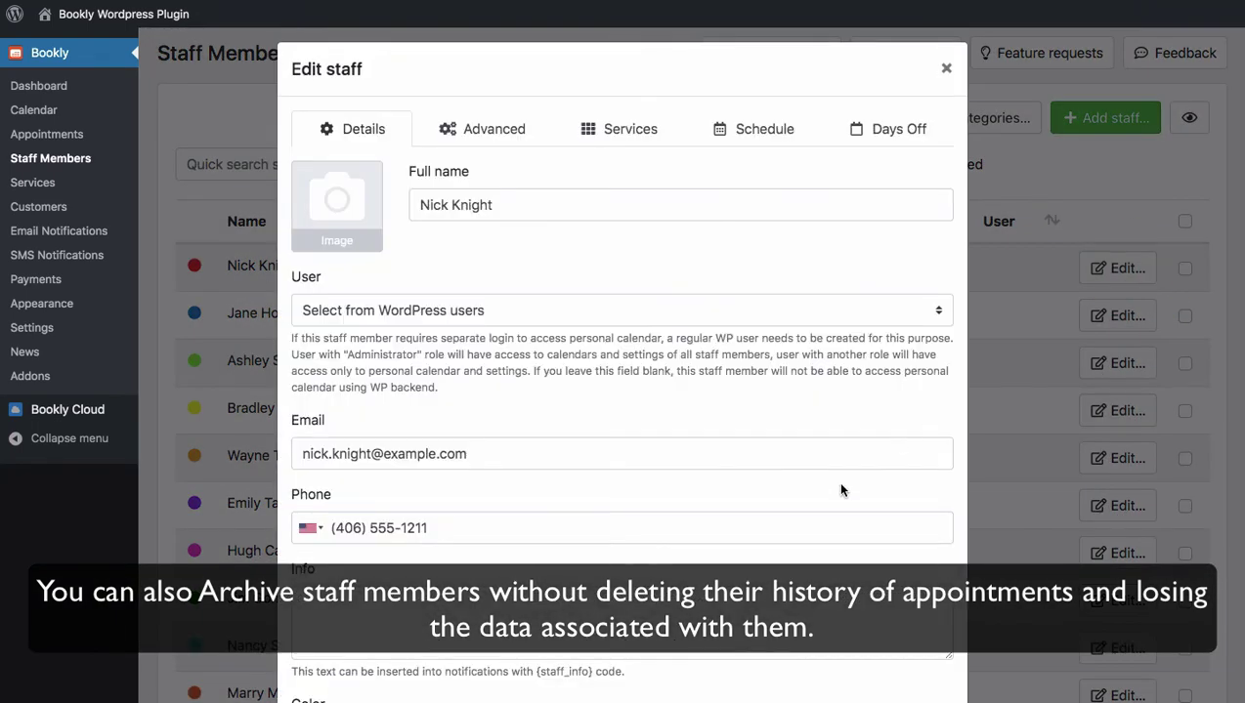
scroll(837, 488, "down", 2)
scroll(836, 503, "down", 4)
left_click(332, 567)
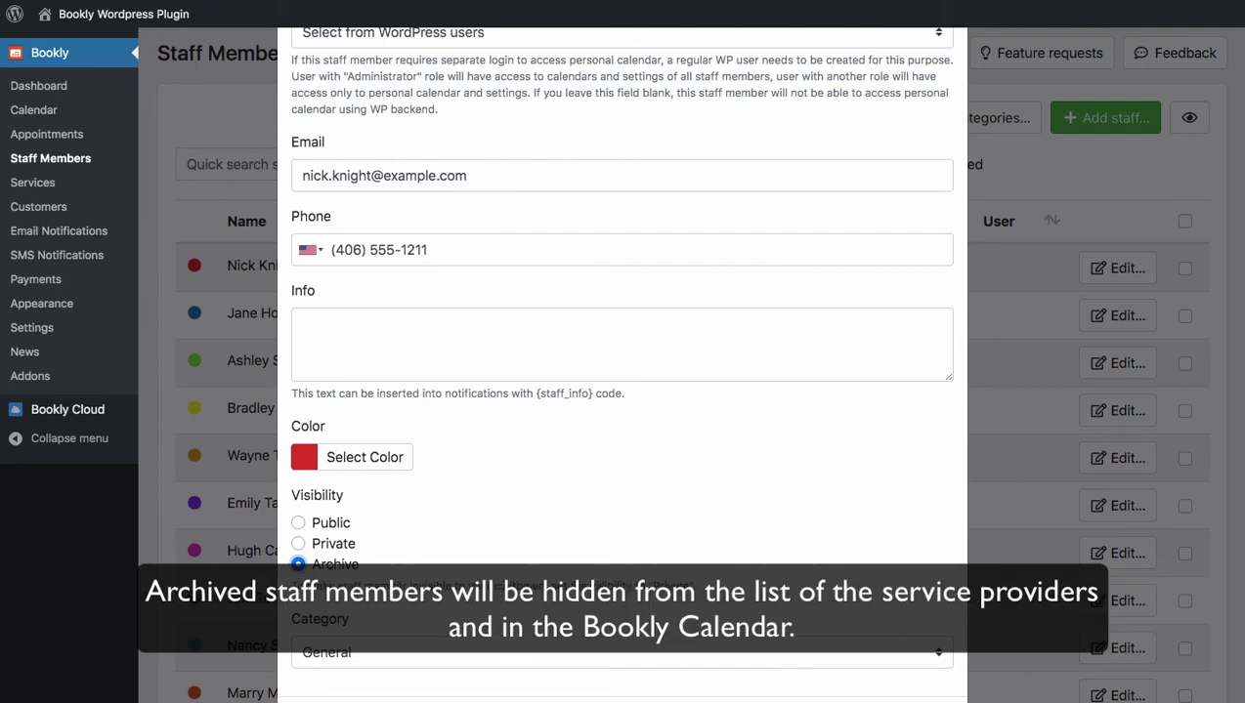
left_click(864, 696)
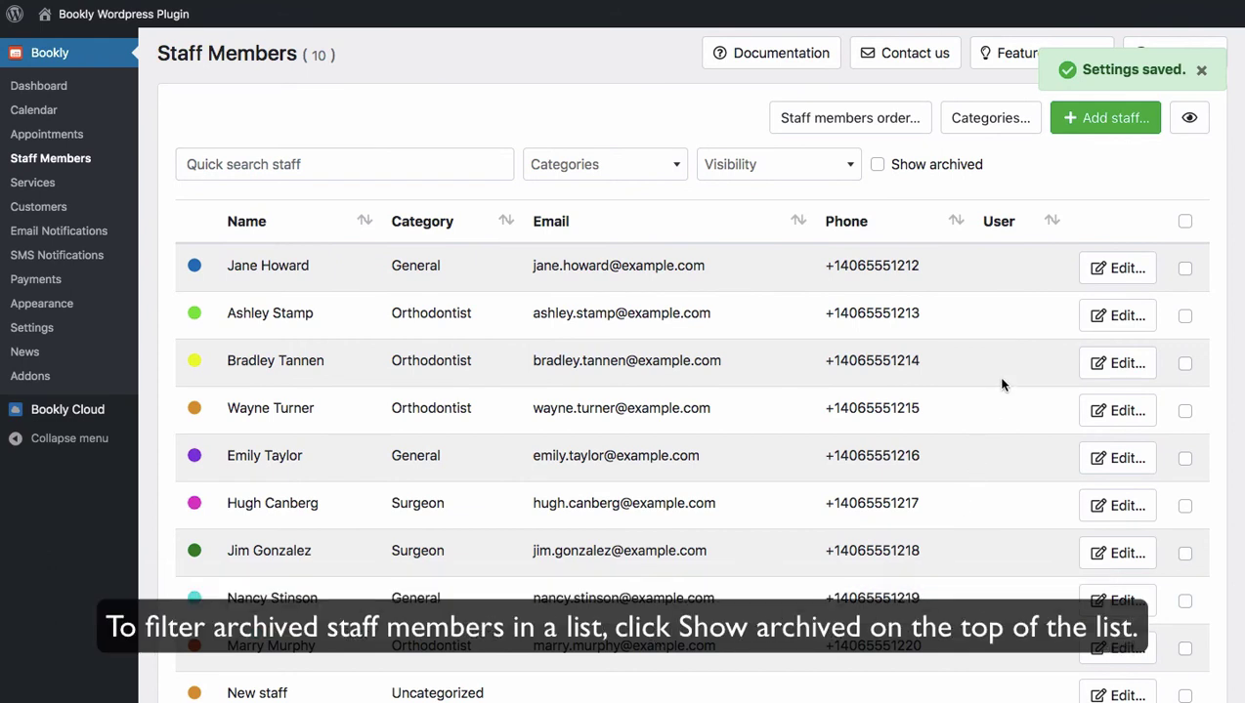
Include archived staff members in the list and start deleting the archived first member from its card.
left_click(879, 166)
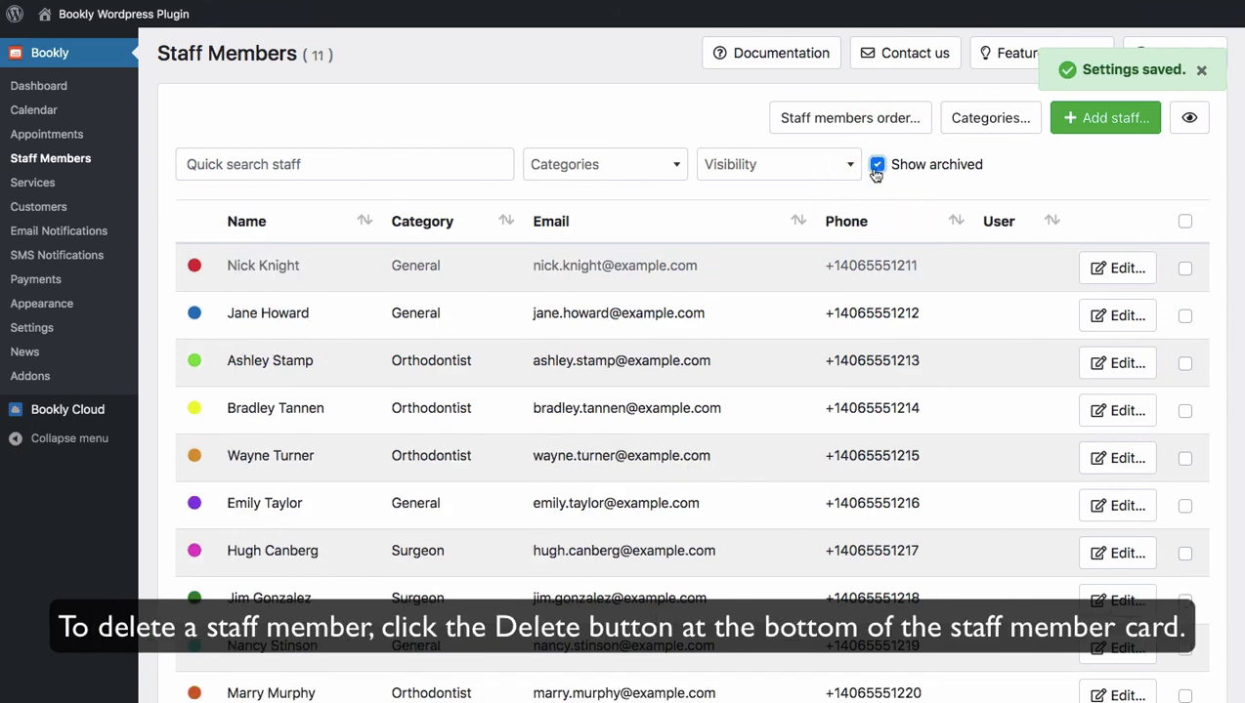
left_click(699, 265)
left_click(342, 693)
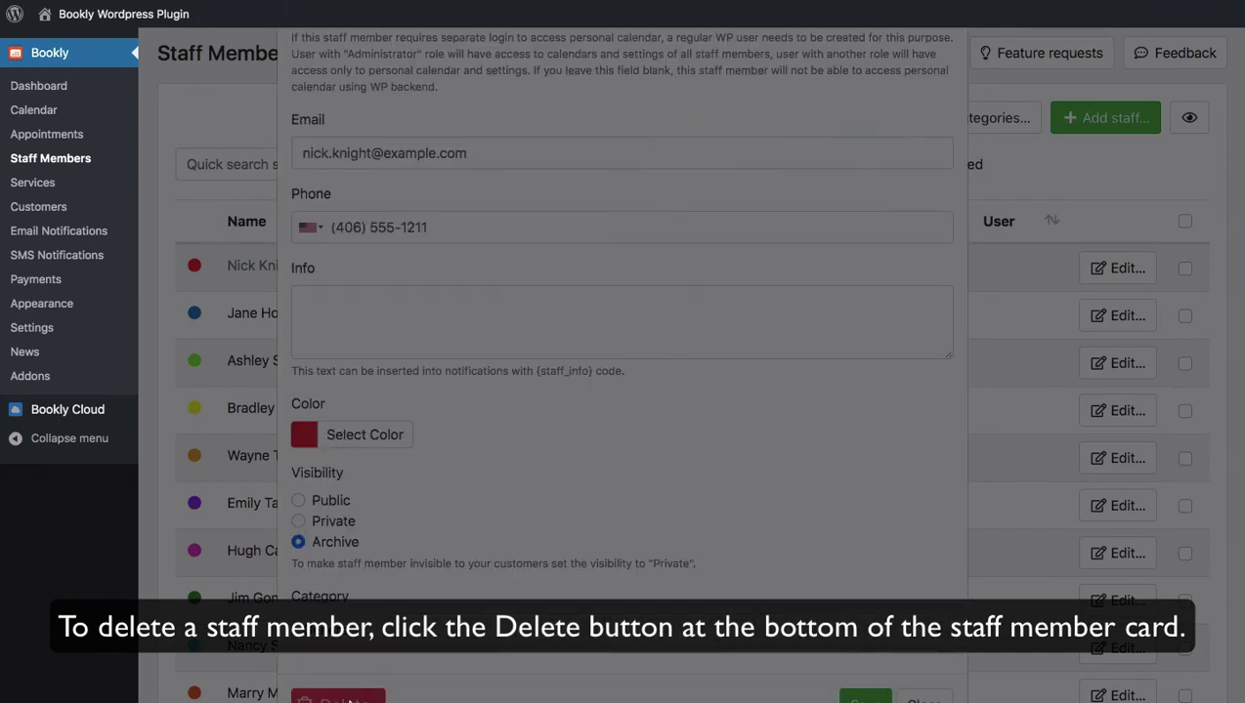